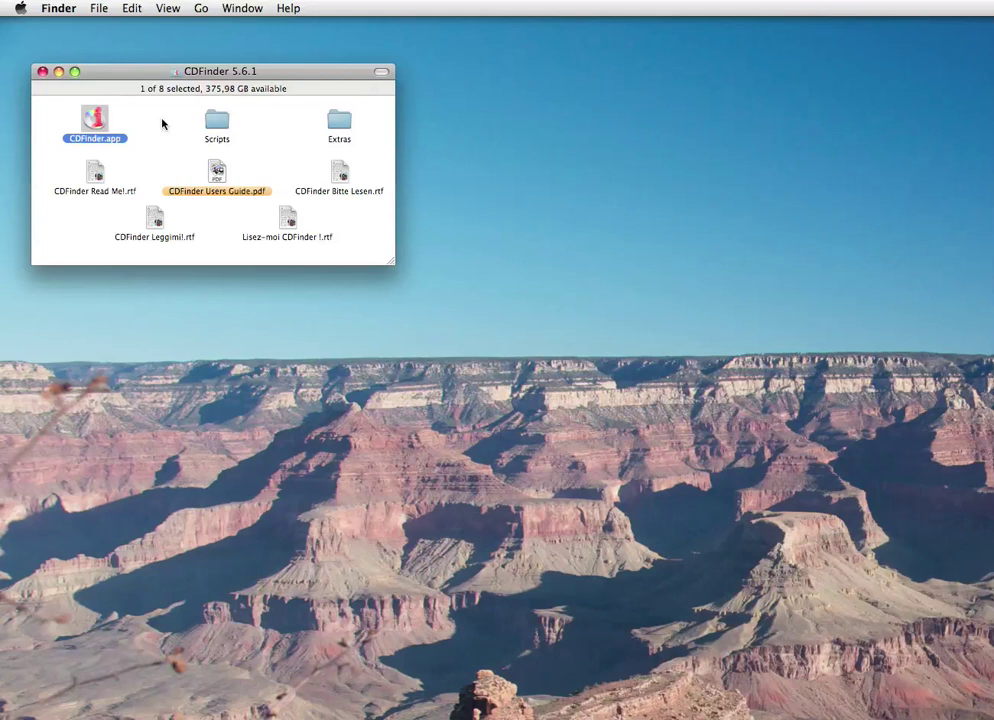
- Launch CDFinder.app from the CDFinder 5.6.1 Finder folder
double_click(108, 126)
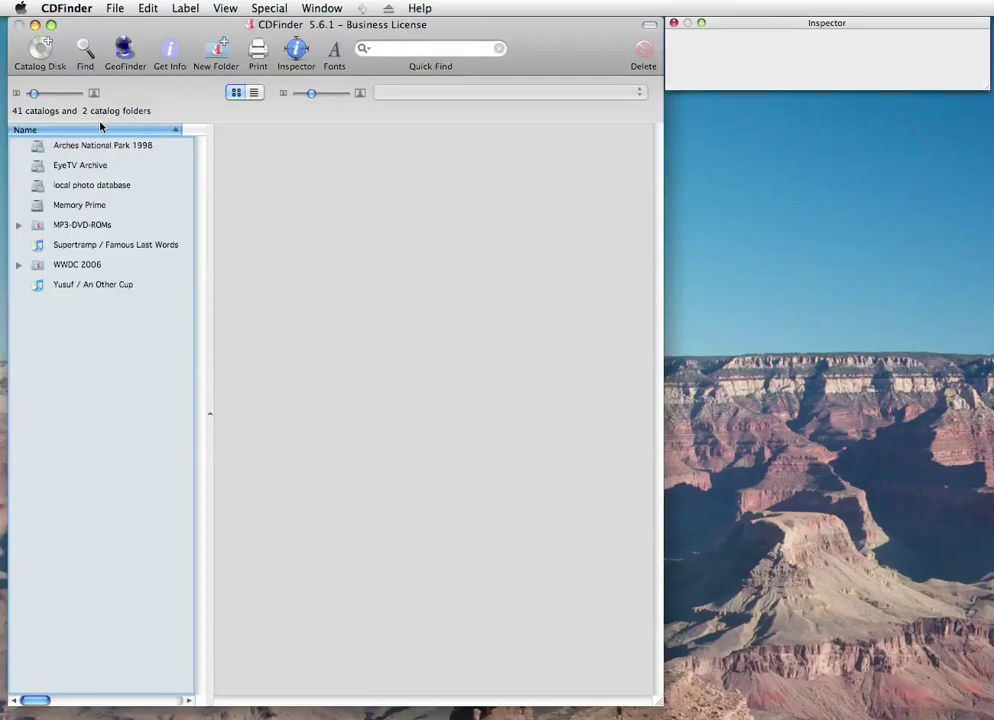
- Open the EyeTV Archive catalog and inspect the Die Simpsons, Deutschland and Event-Dokumentation recordings
left_click(39, 169)
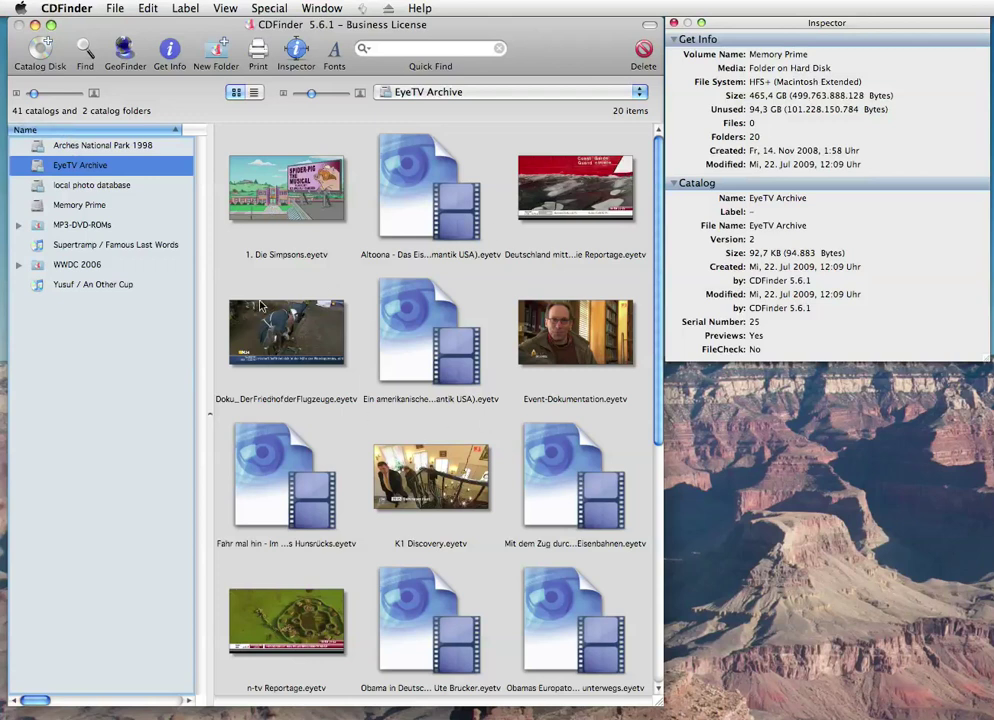
left_click(281, 211)
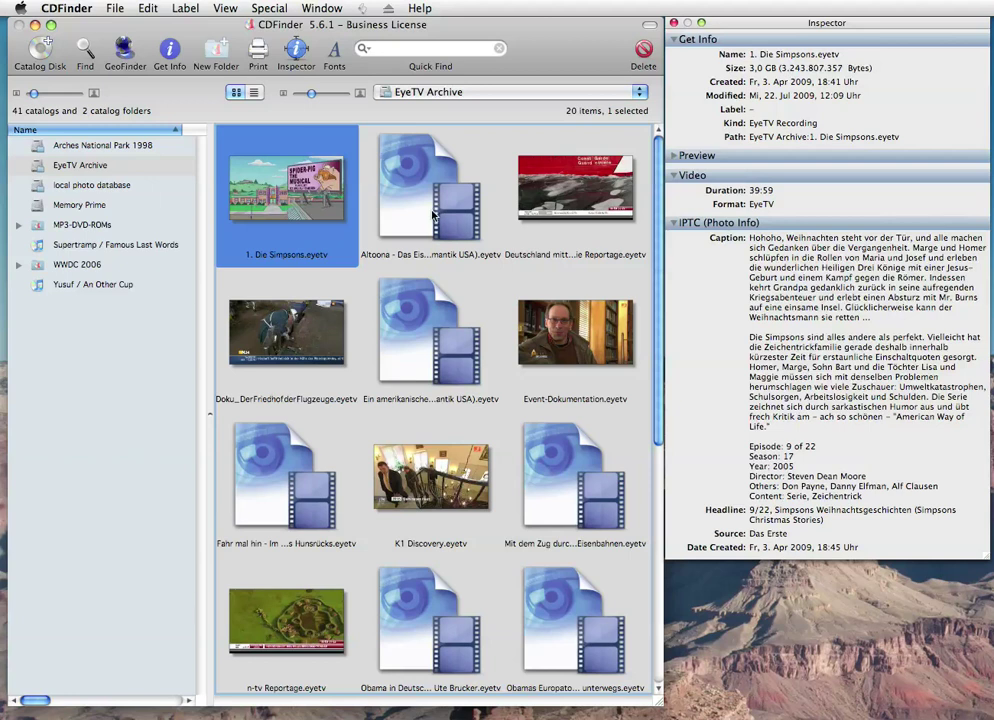
left_click(575, 190)
left_click(578, 335)
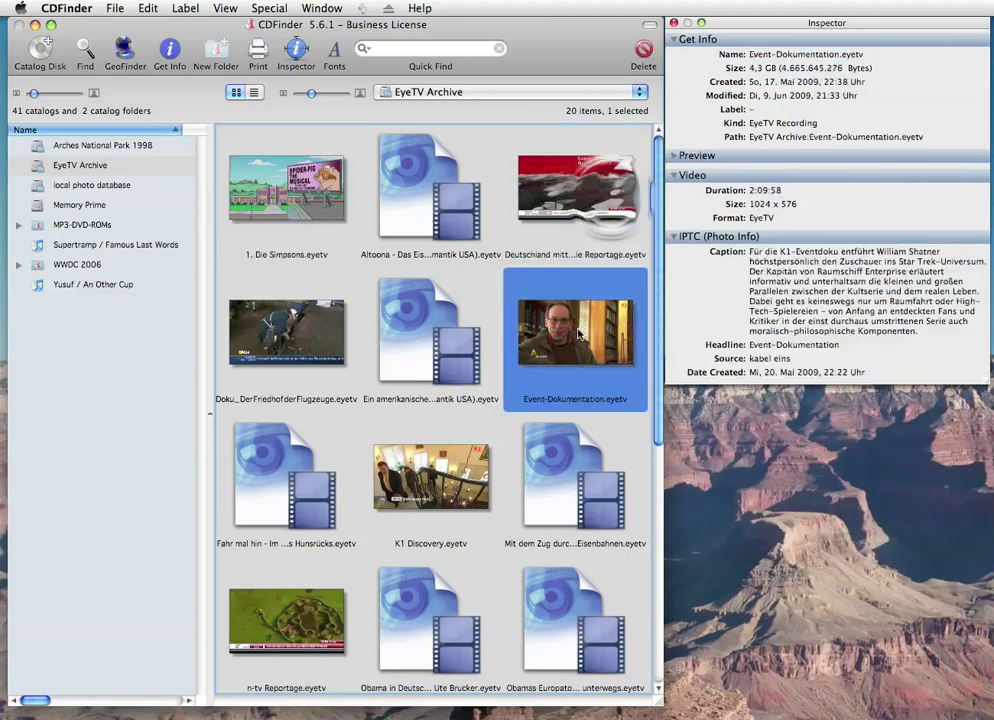
- Inspect metadata for the Altoona, Event-Dokumentation and Doku Der Friedhof der Flugzeuge recordings
left_click(443, 232)
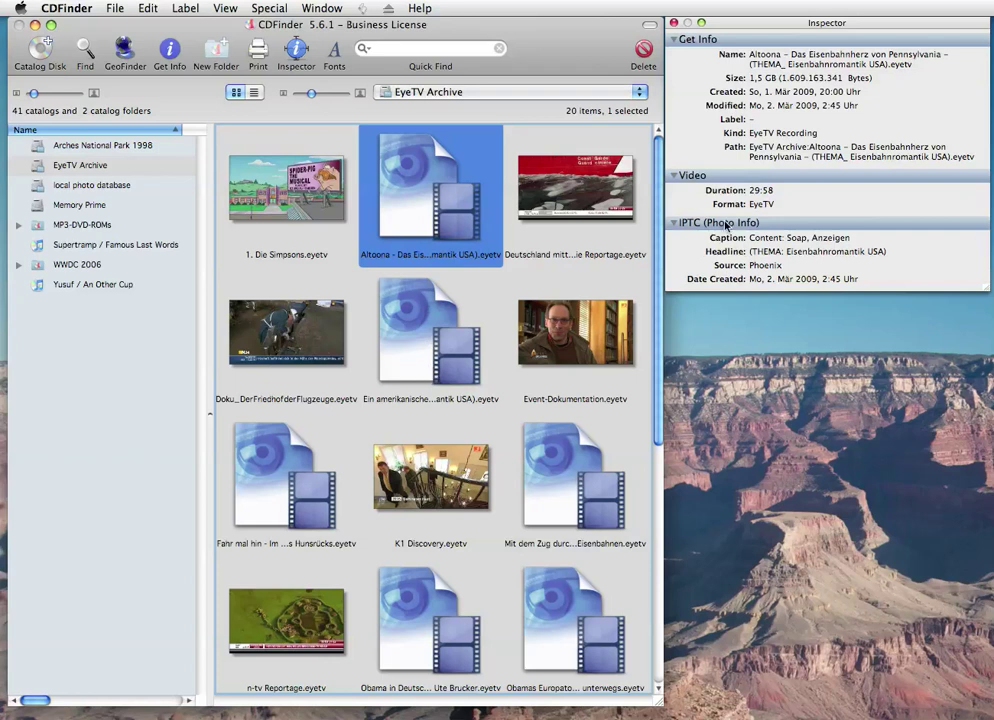
left_click(560, 315)
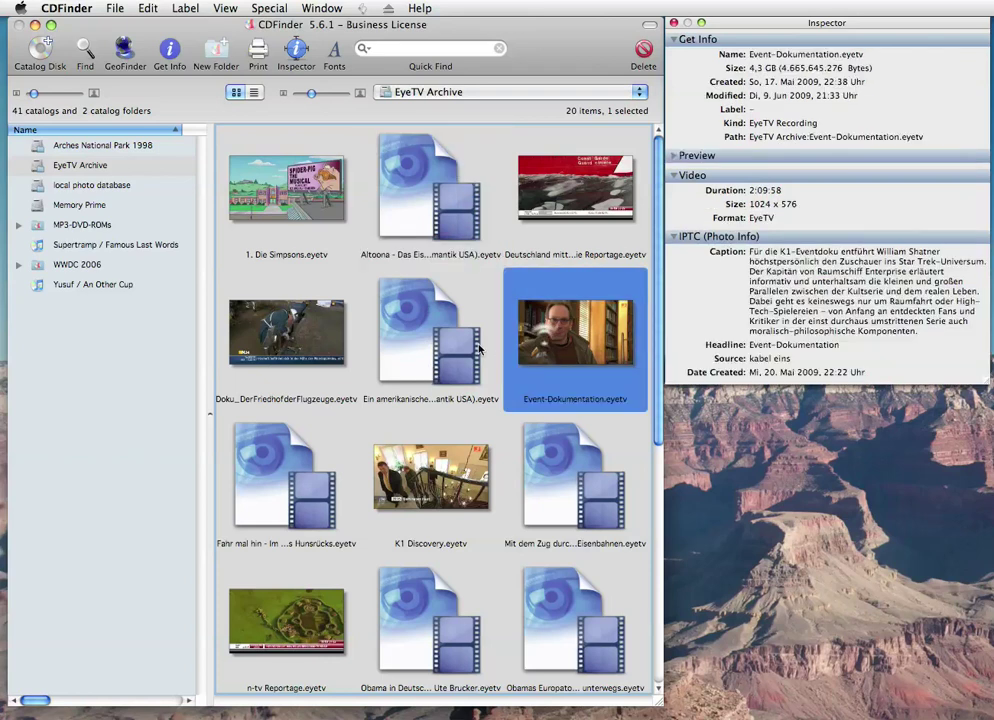
left_click(440, 320)
left_click(300, 285)
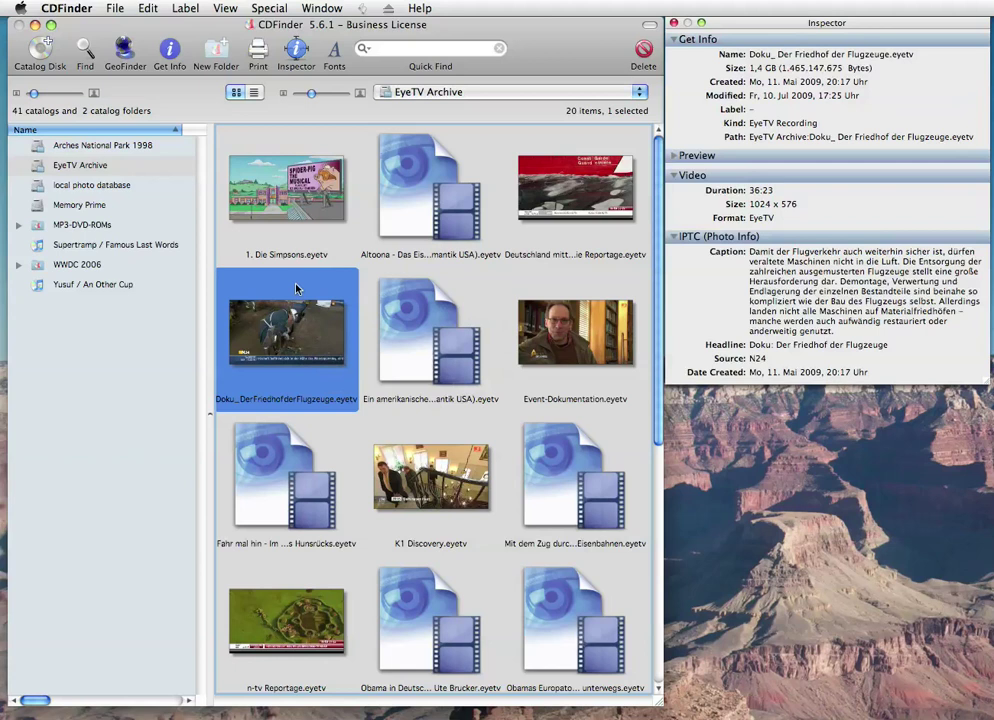
left_click(70, 7)
left_click(86, 103)
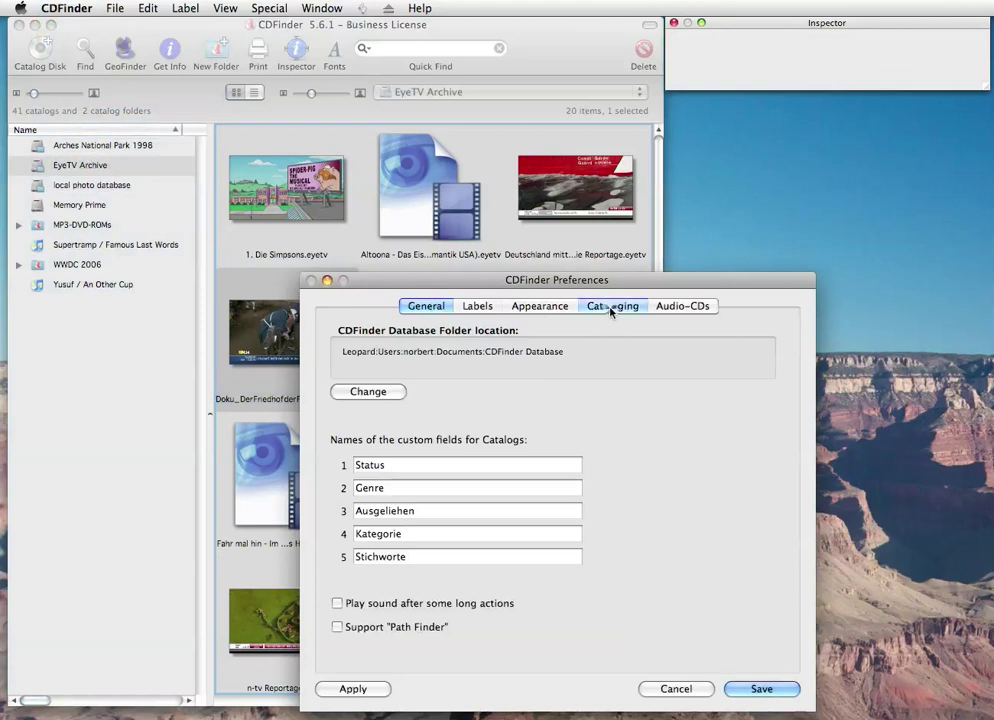
left_click(610, 306)
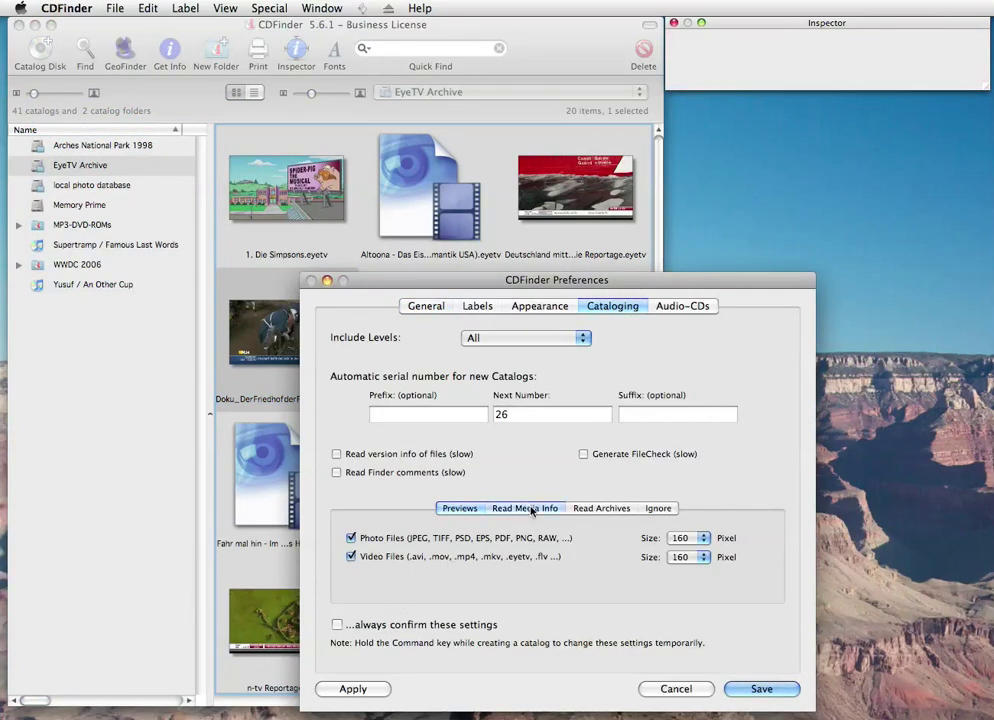
left_click(525, 508)
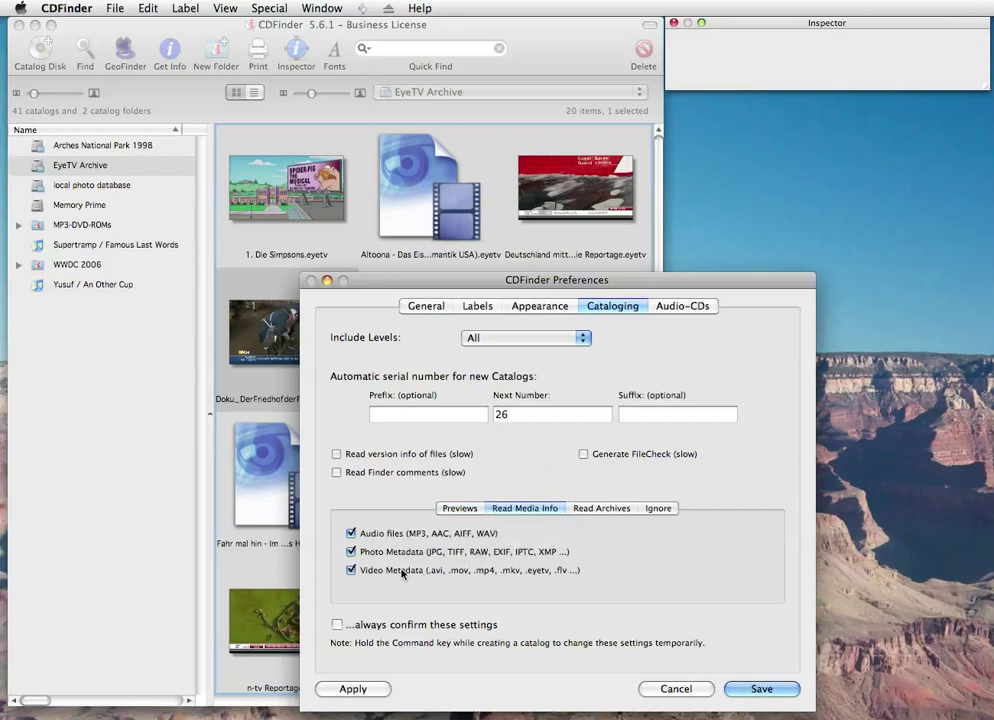
left_click(770, 690)
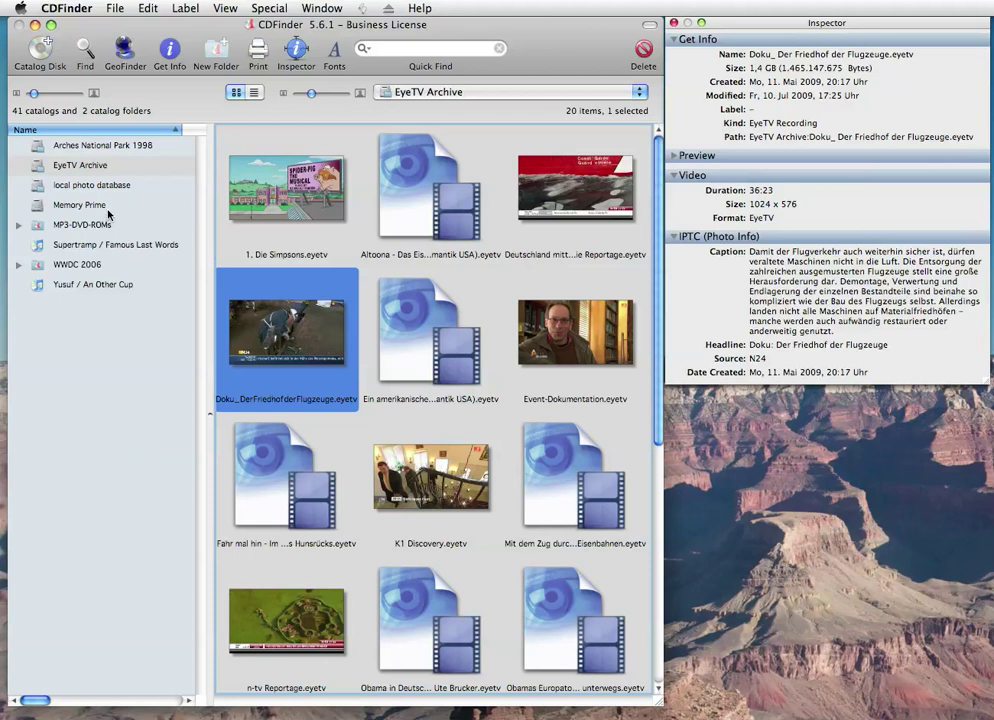
- Open GeoFinder and switch its map to Built-in imagery, then back to OpenStreetMap
left_click(124, 48)
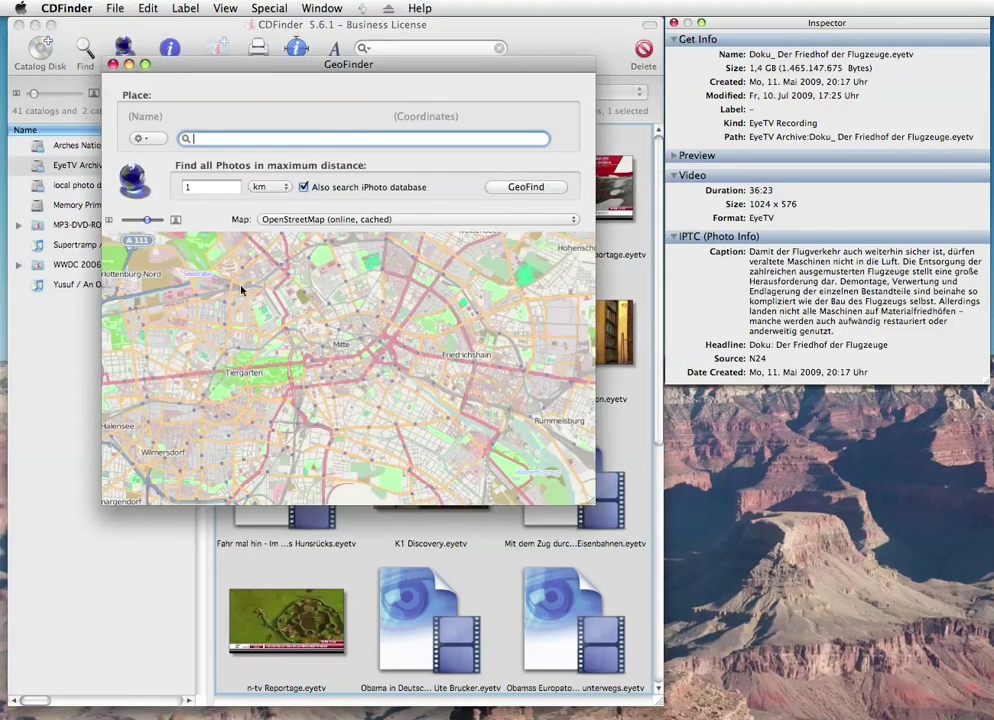
left_click(313, 219)
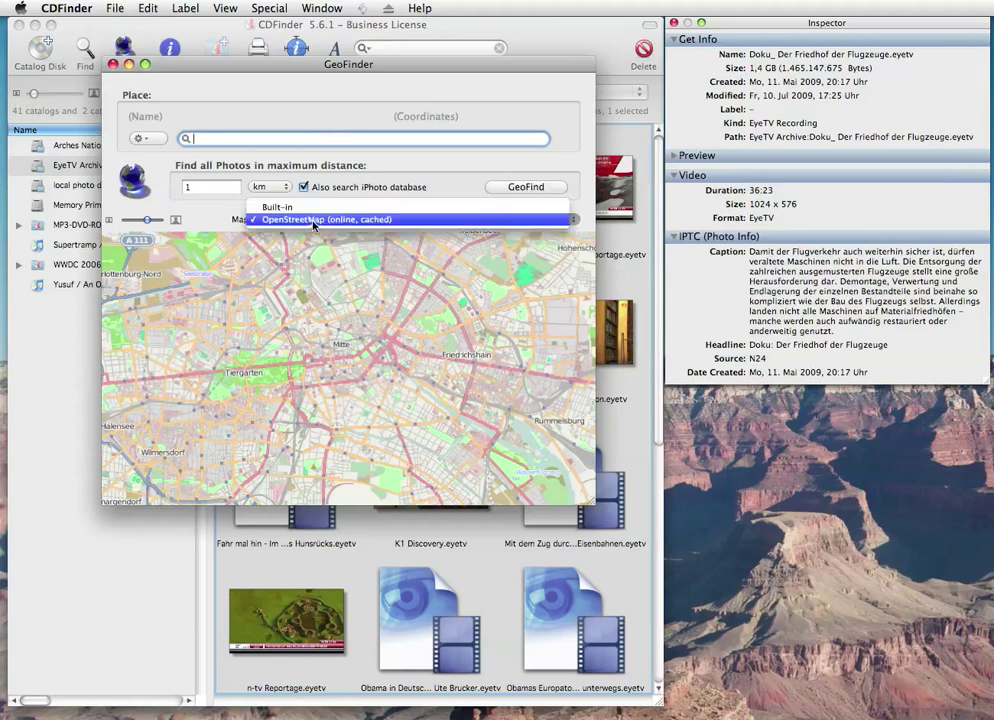
left_click(313, 222)
left_click(313, 209)
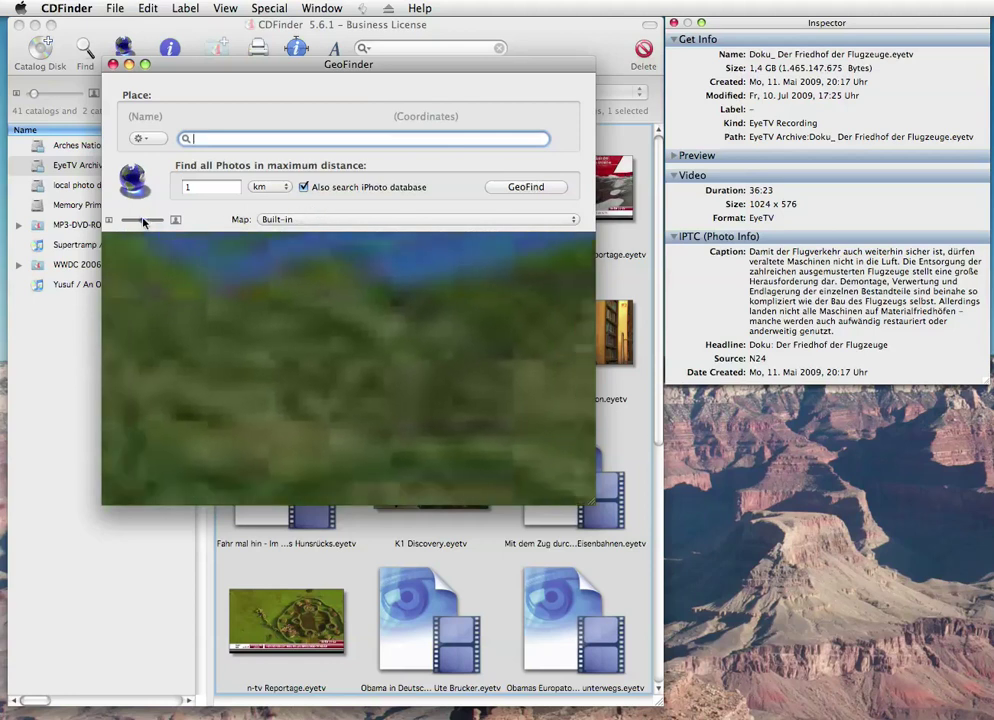
mouse_move(147, 219)
left_mouse_down()
mouse_move(132, 220)
mouse_move(142, 222)
left_mouse_up()
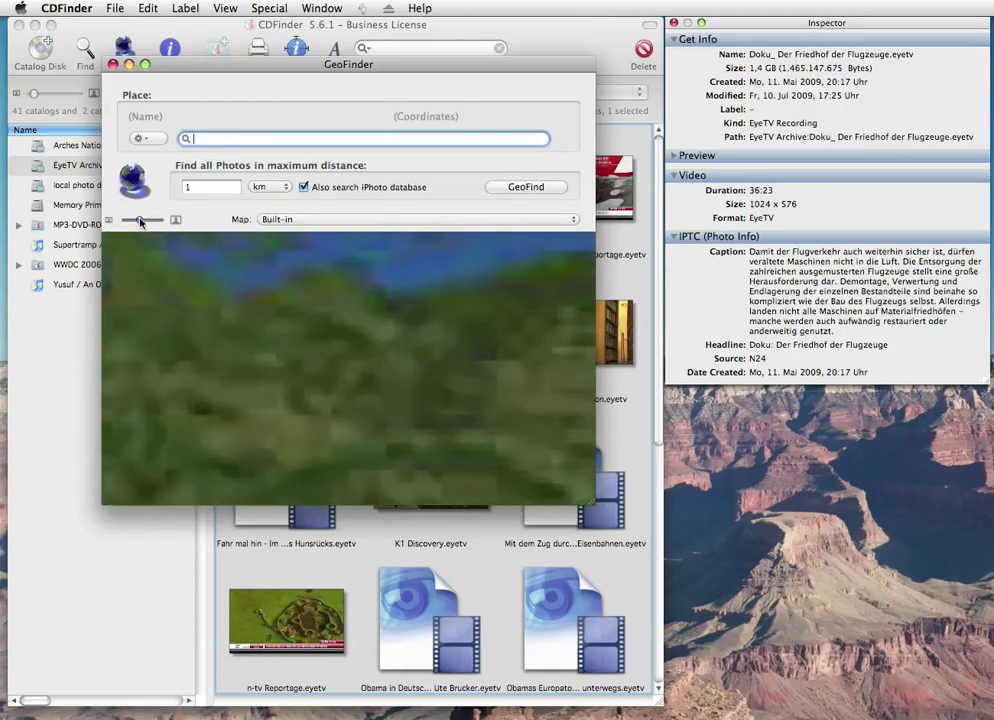
left_click(275, 219)
left_click(268, 228)
type("san francisco")
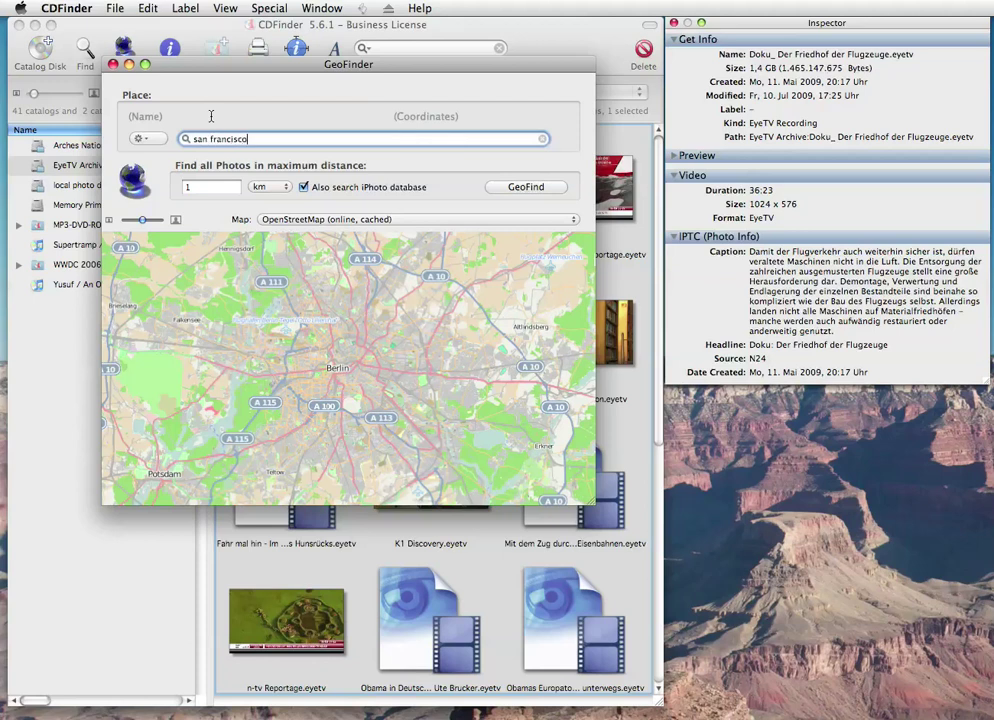
- Center the map on San Francisco and drop the search pin on Fishermans Wharf
key("Return")
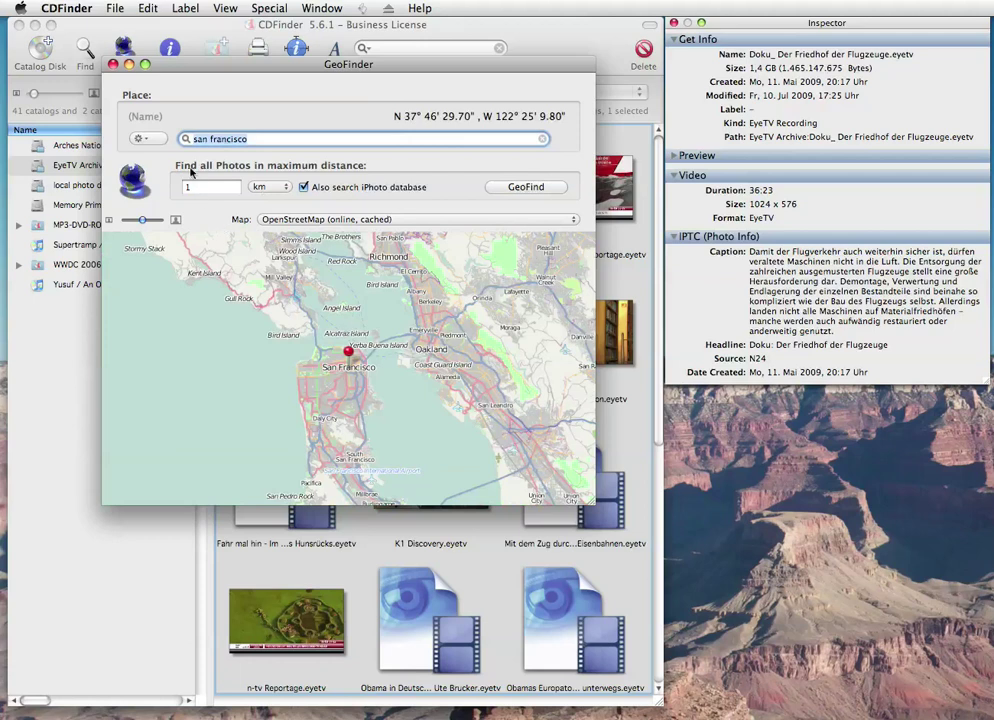
left_click(175, 220)
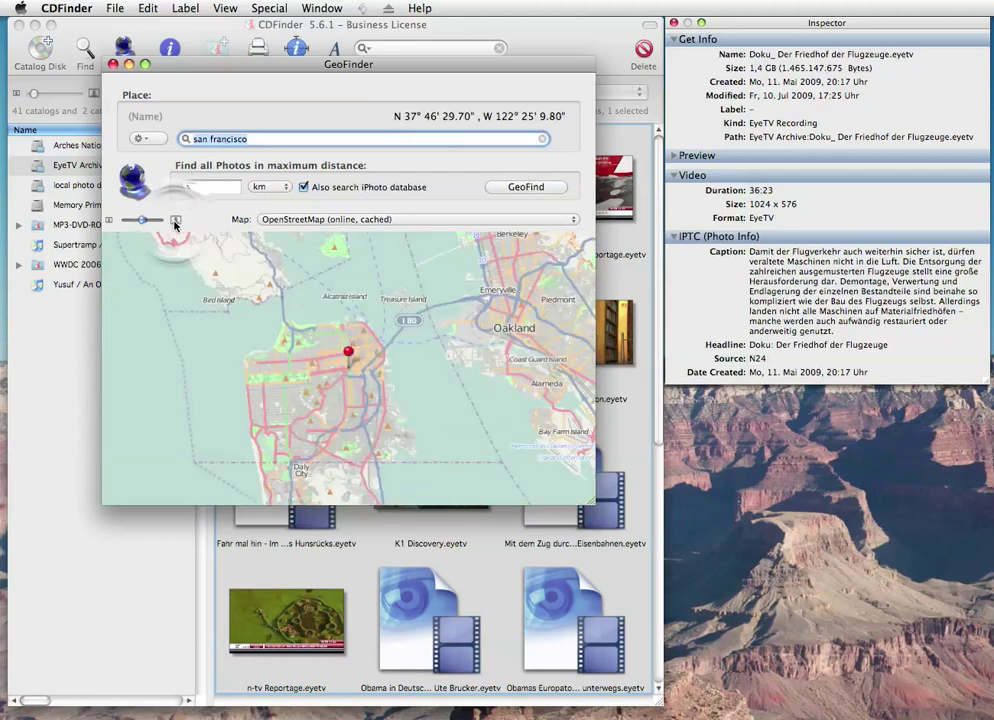
left_click(175, 220)
left_click(175, 220)
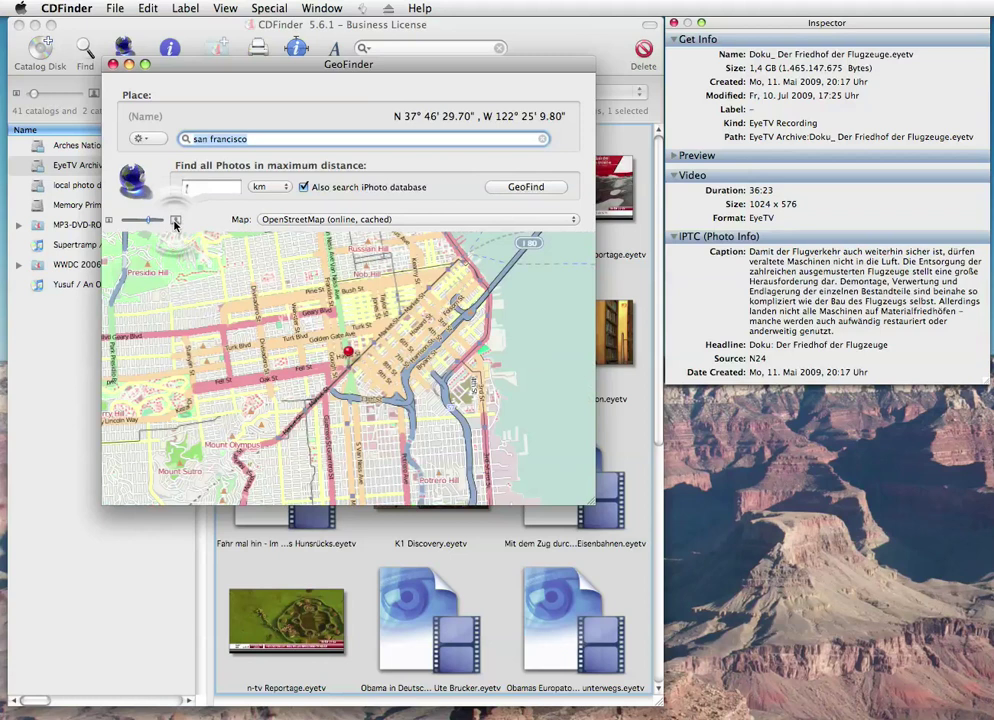
left_click_drag(446, 283, 413, 380)
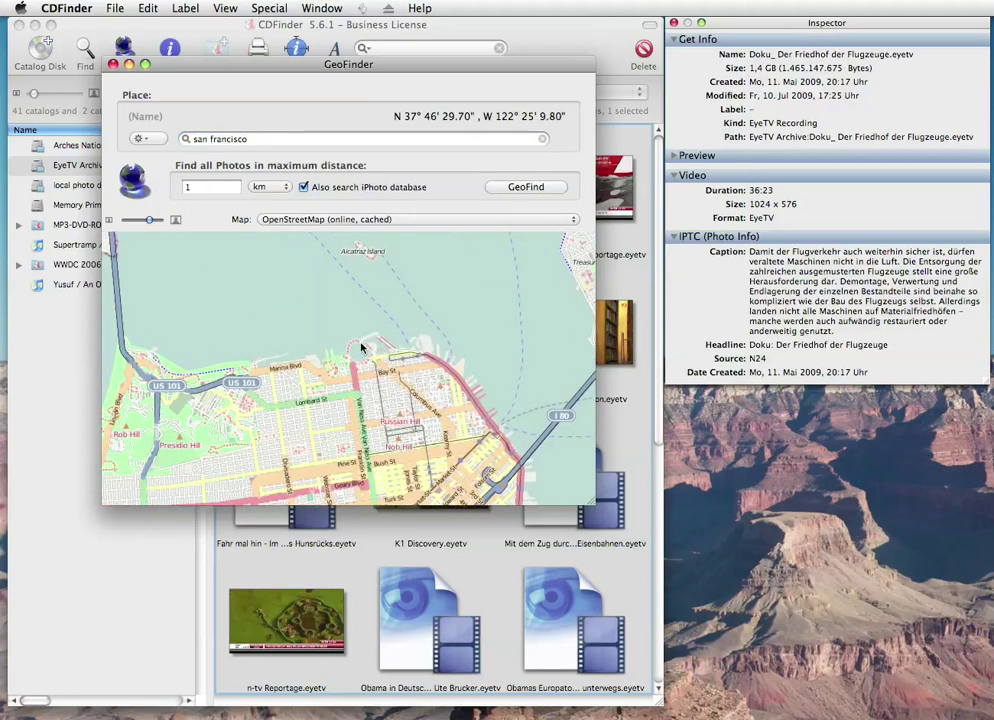
left_click(362, 346)
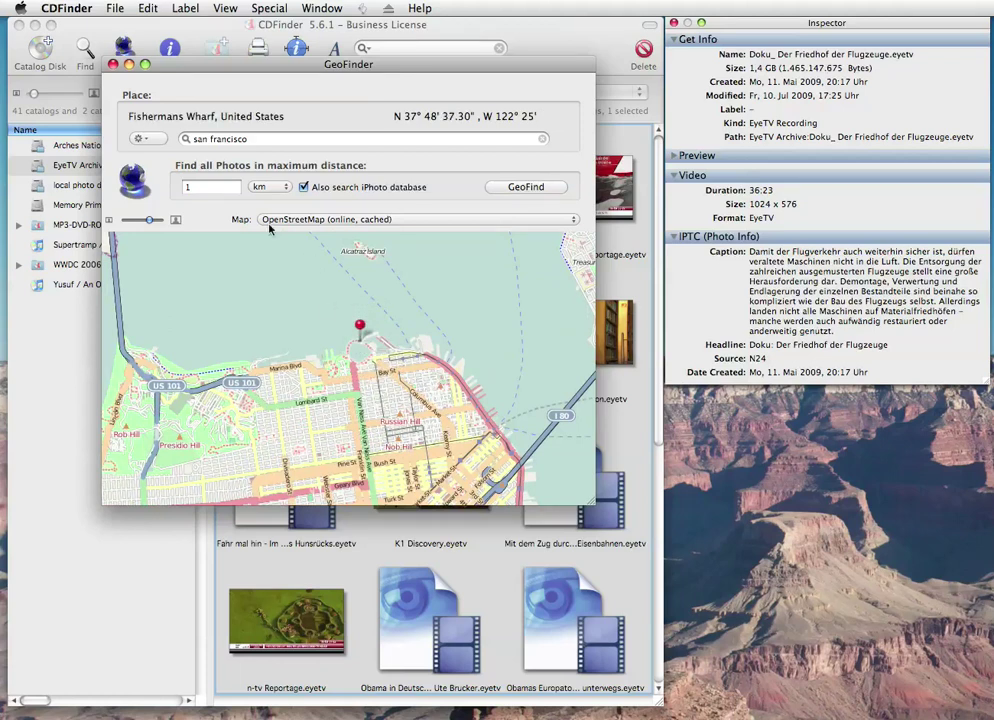
- Set the search radius to 500 meters and run the GeoFind photo search
left_click(270, 187)
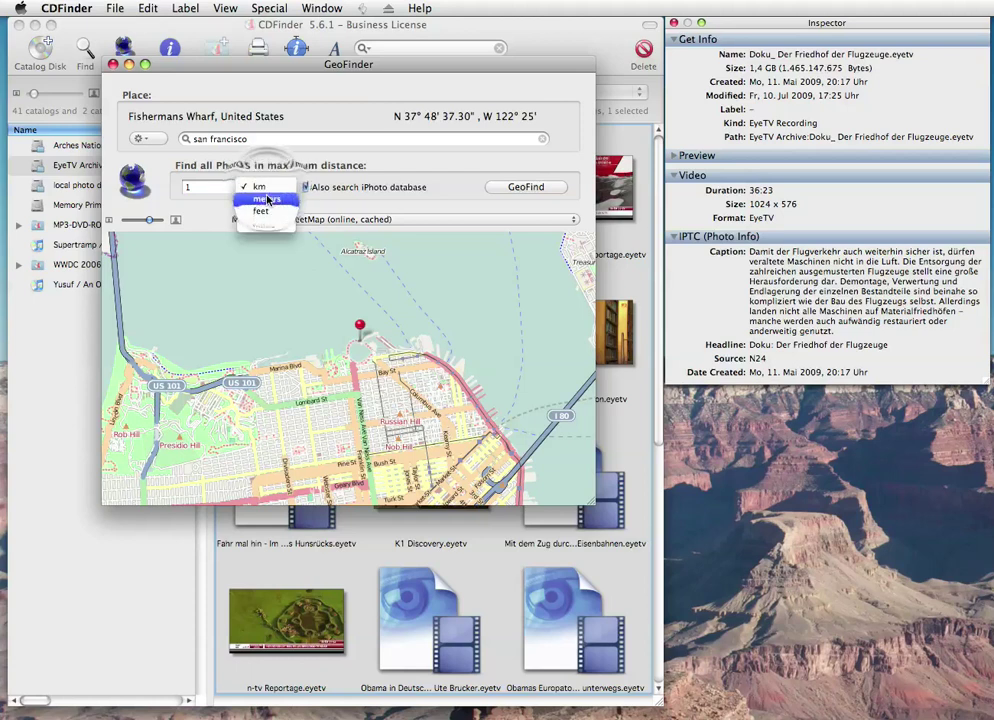
left_click(262, 173)
left_click(184, 187)
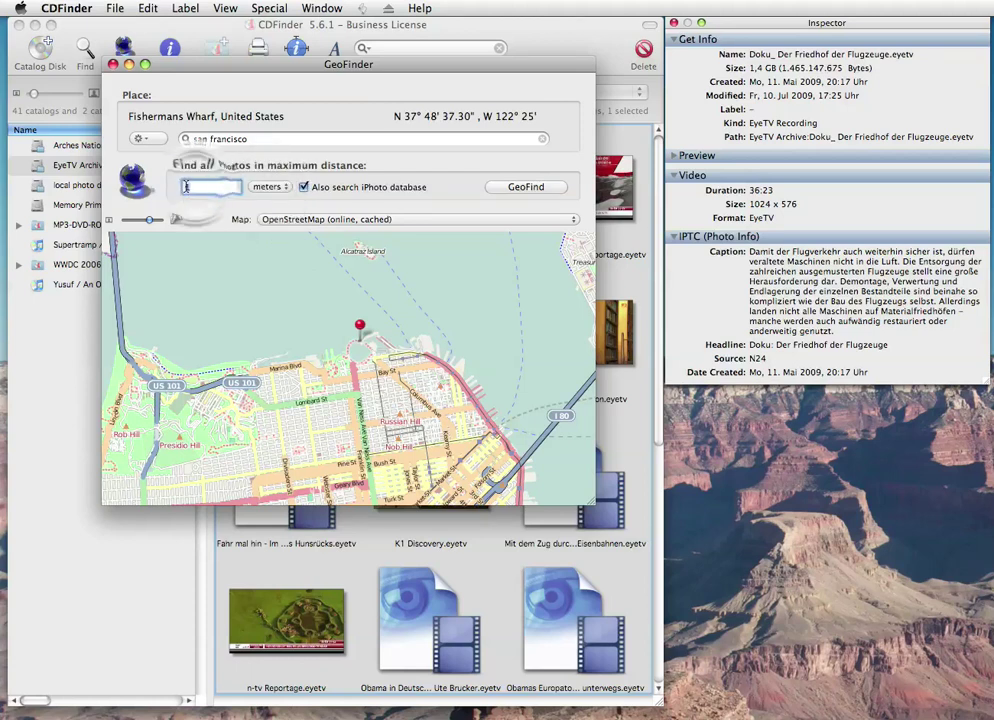
double_click(185, 187)
type("500")
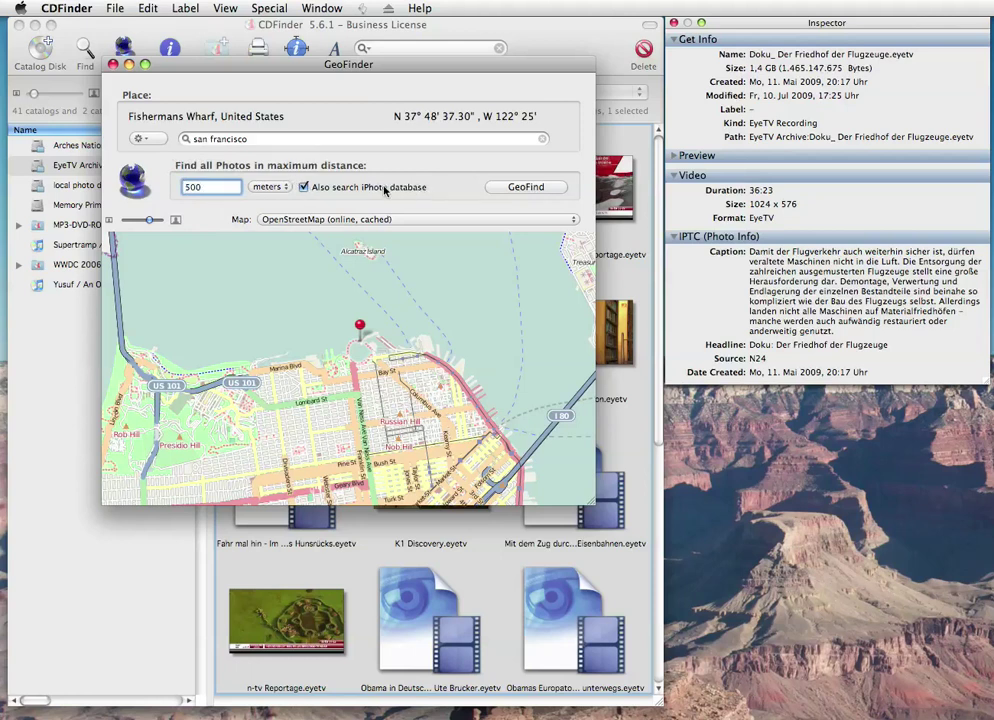
left_click(508, 188)
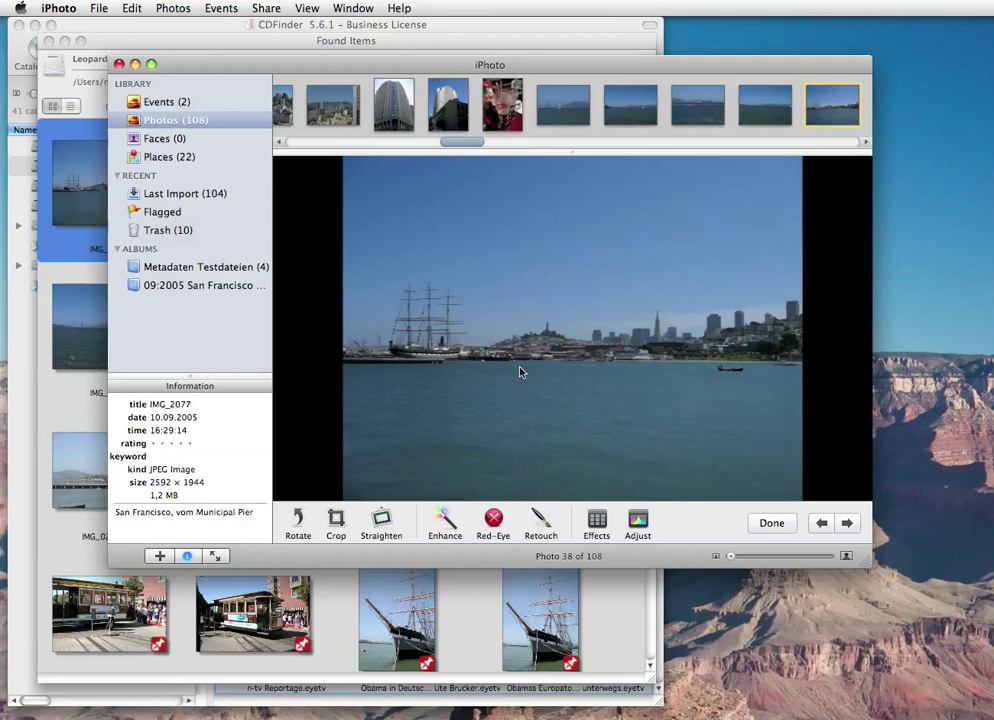
- Hide iPhoto and reveal photo IMG_2077 in the iPhoto library
key("super+h")
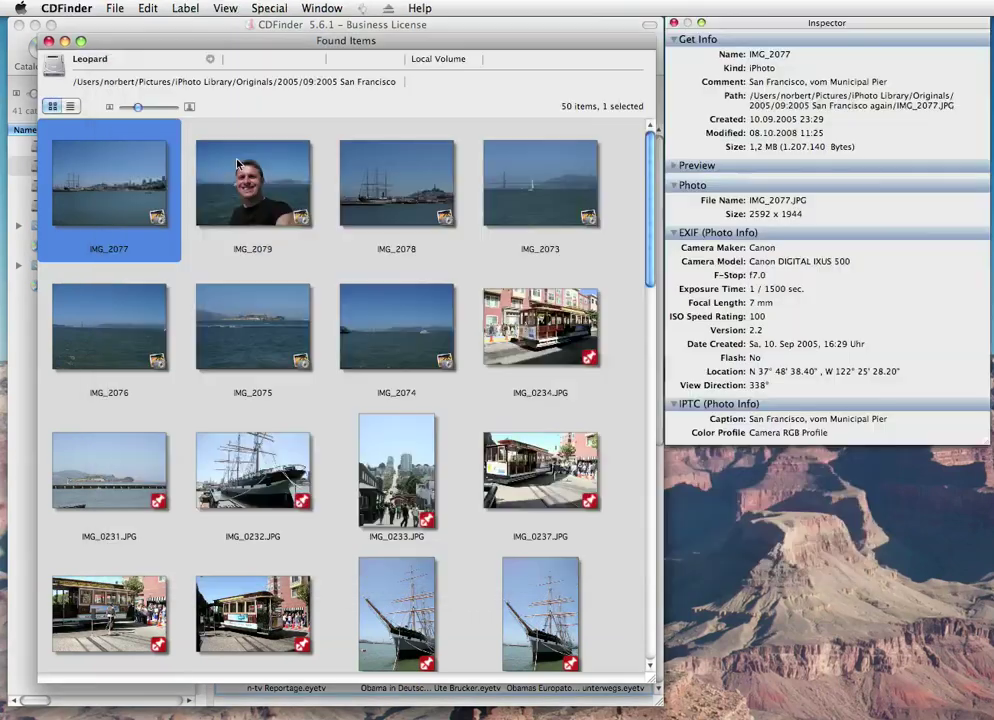
right_click(135, 186)
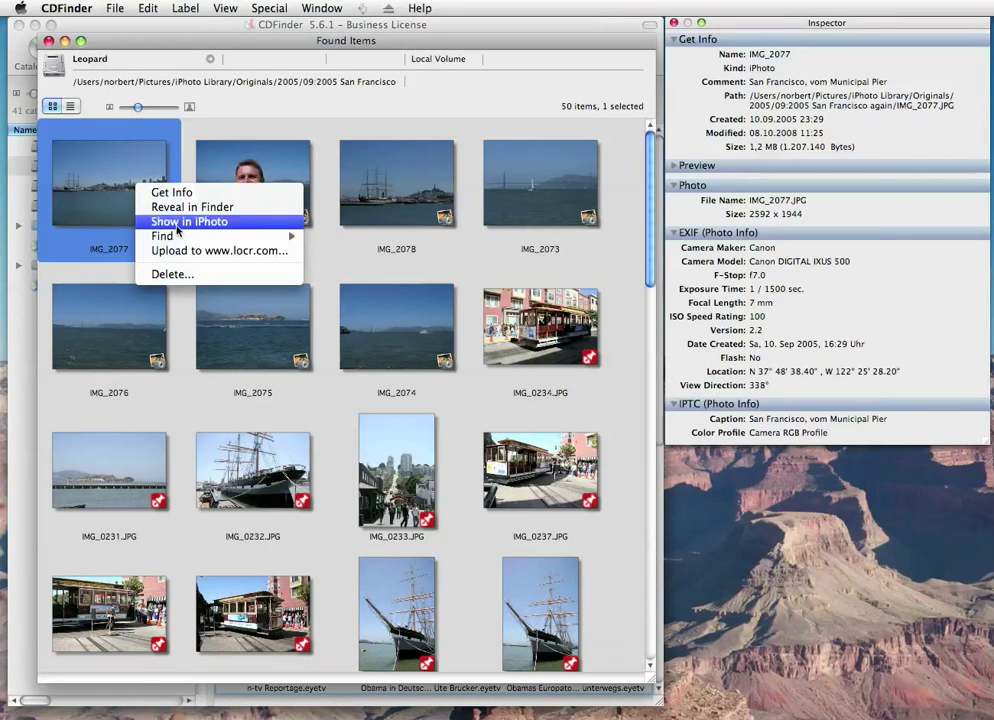
left_click(110, 197)
- Close the found photos and open the Arches National Park 1998 catalog
left_click(48, 41)
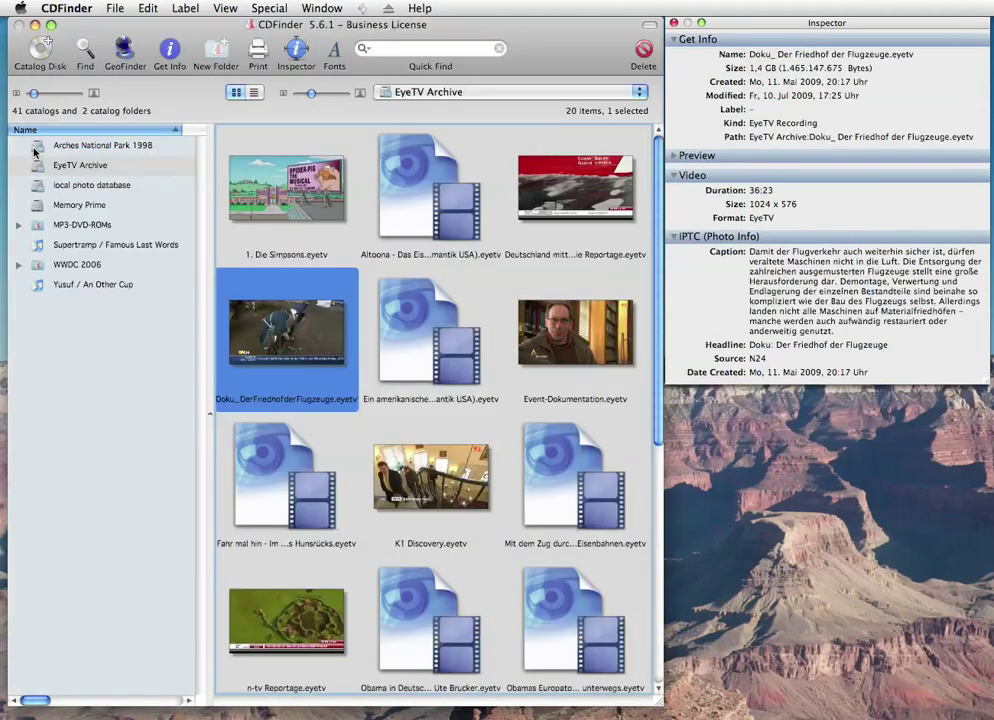
left_click(40, 145)
left_click(115, 8)
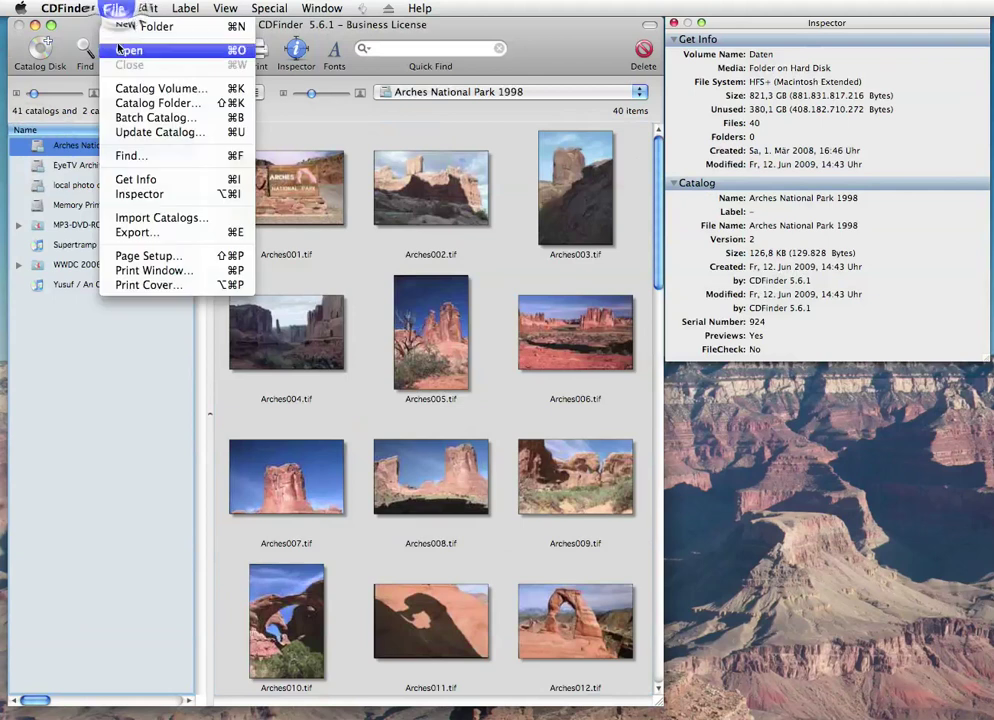
left_click(142, 286)
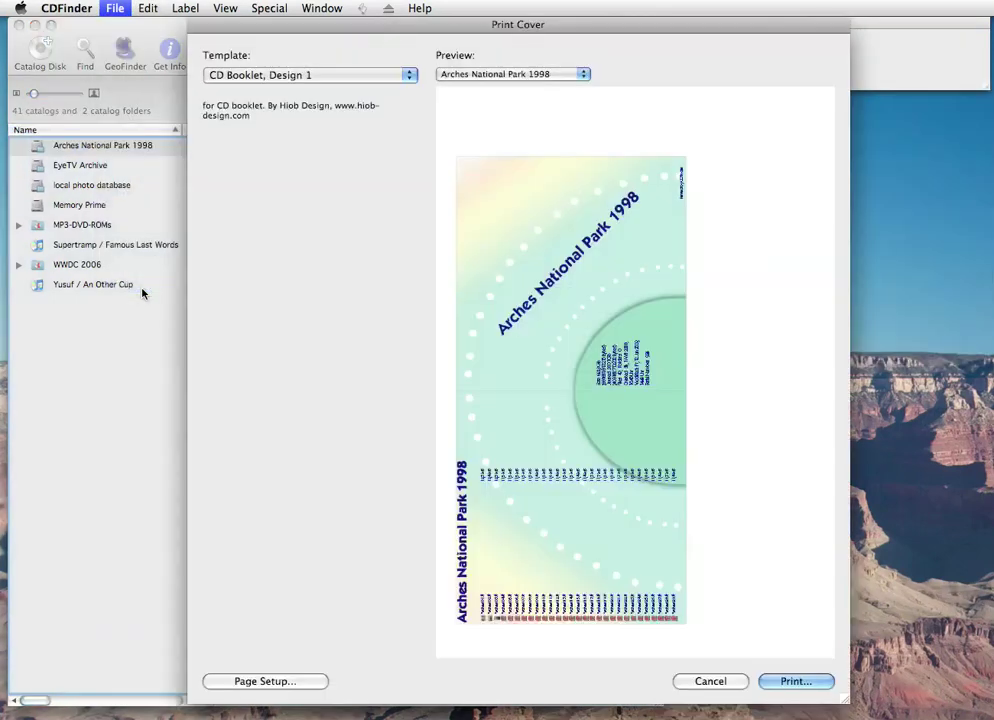
left_click(288, 80)
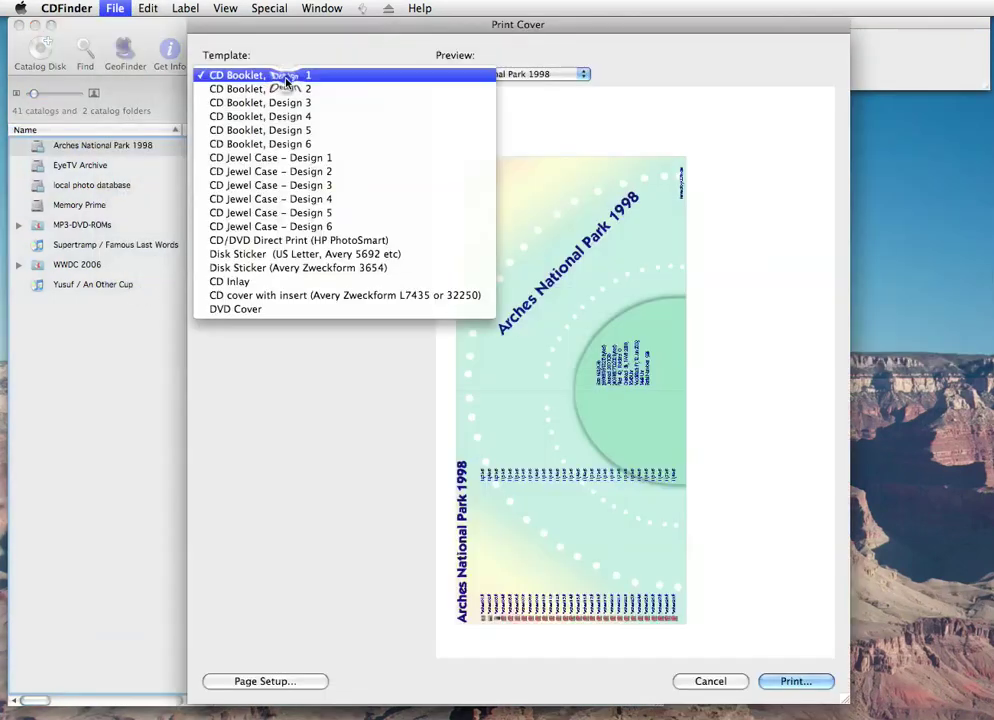
left_click(246, 259)
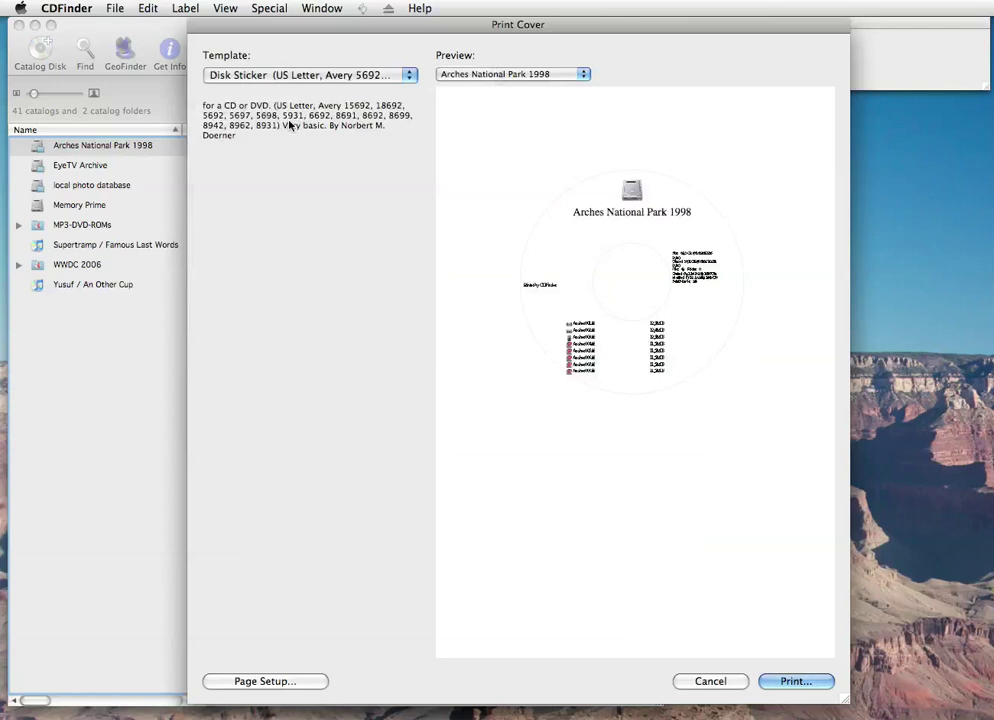
left_click(283, 76)
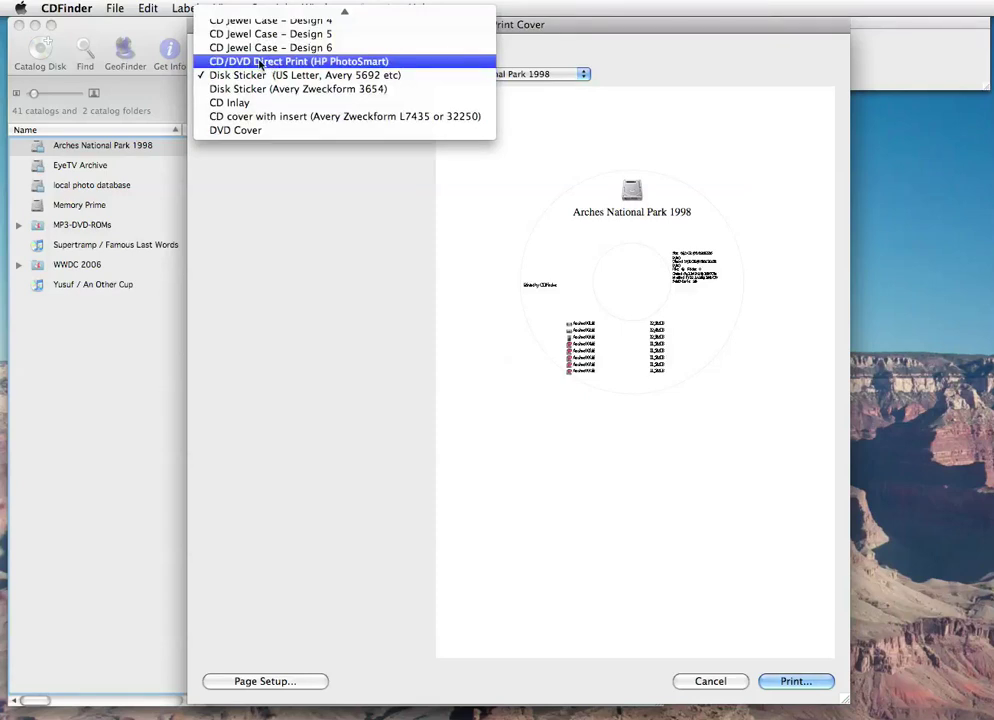
left_click(259, 64)
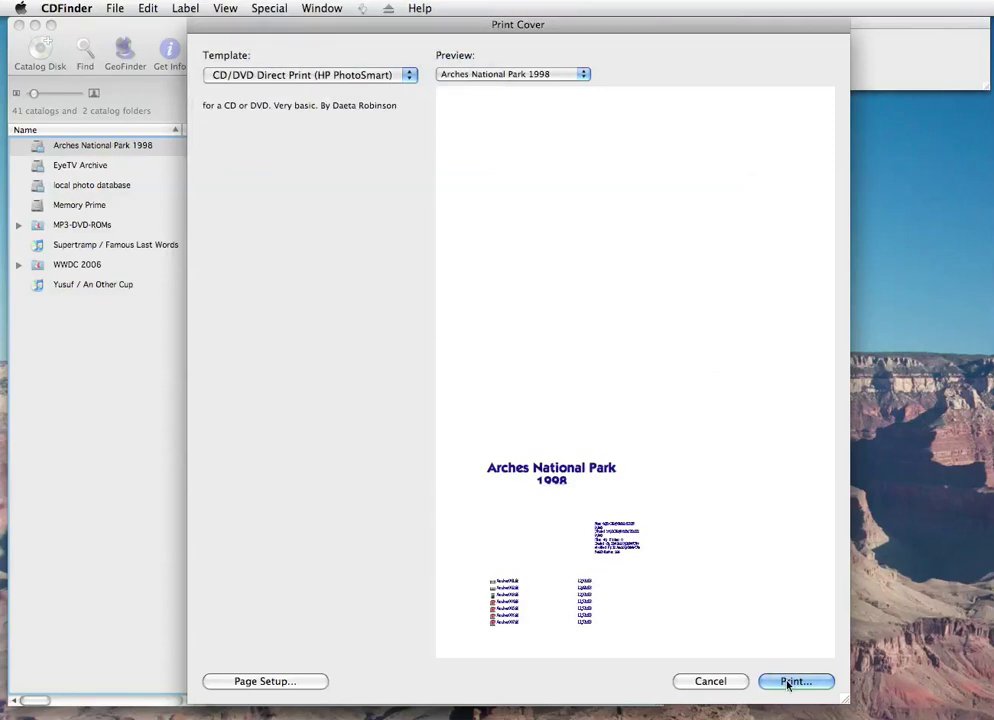
left_click(730, 682)
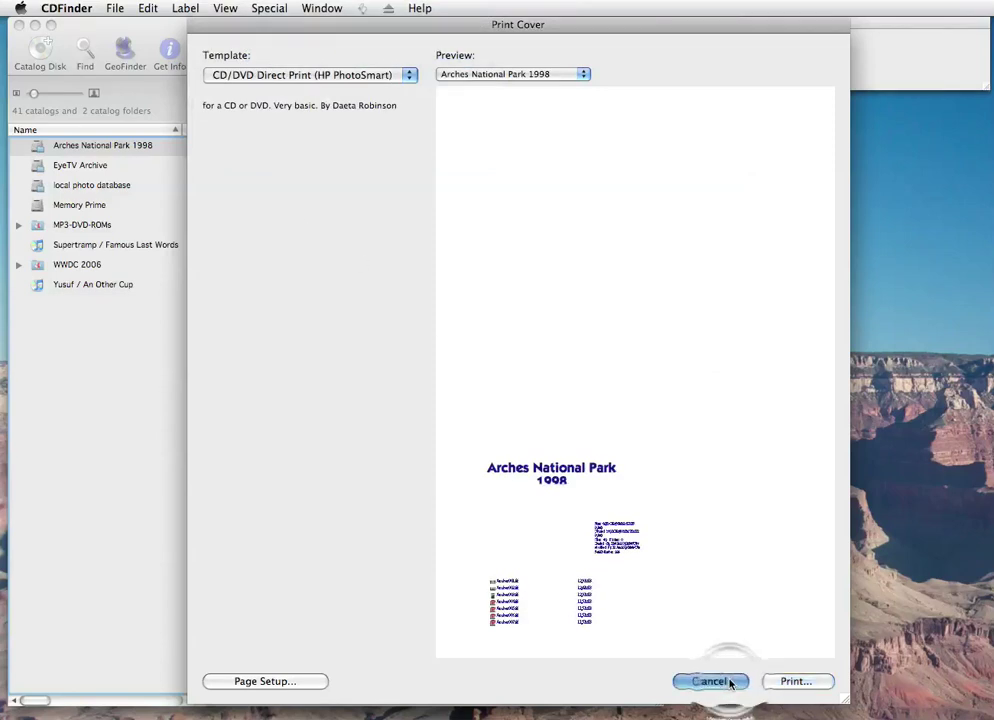